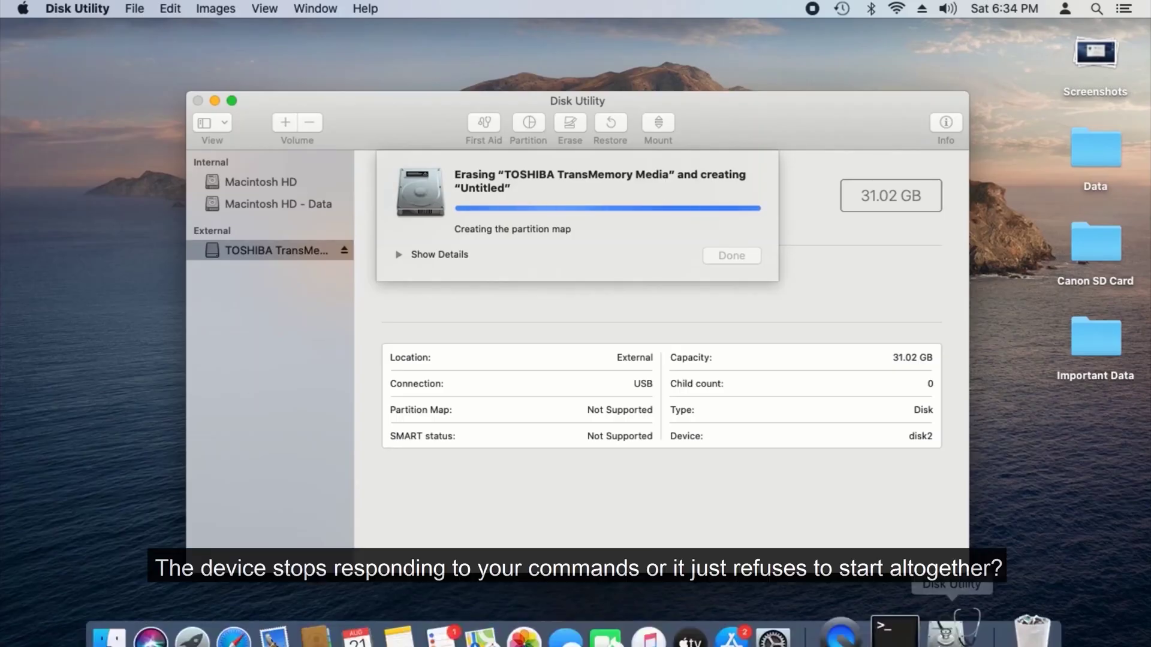
Quit the running Disk Utility from its Dock icon menu
right_click(944, 629)
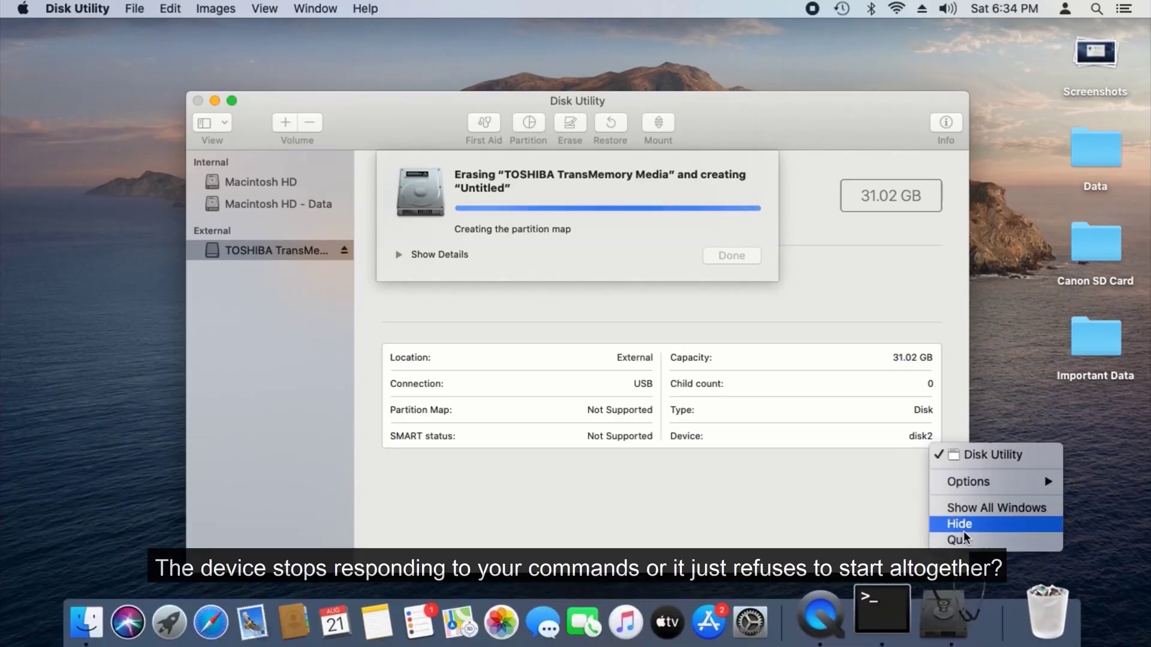
left_click(958, 539)
right_click(947, 624)
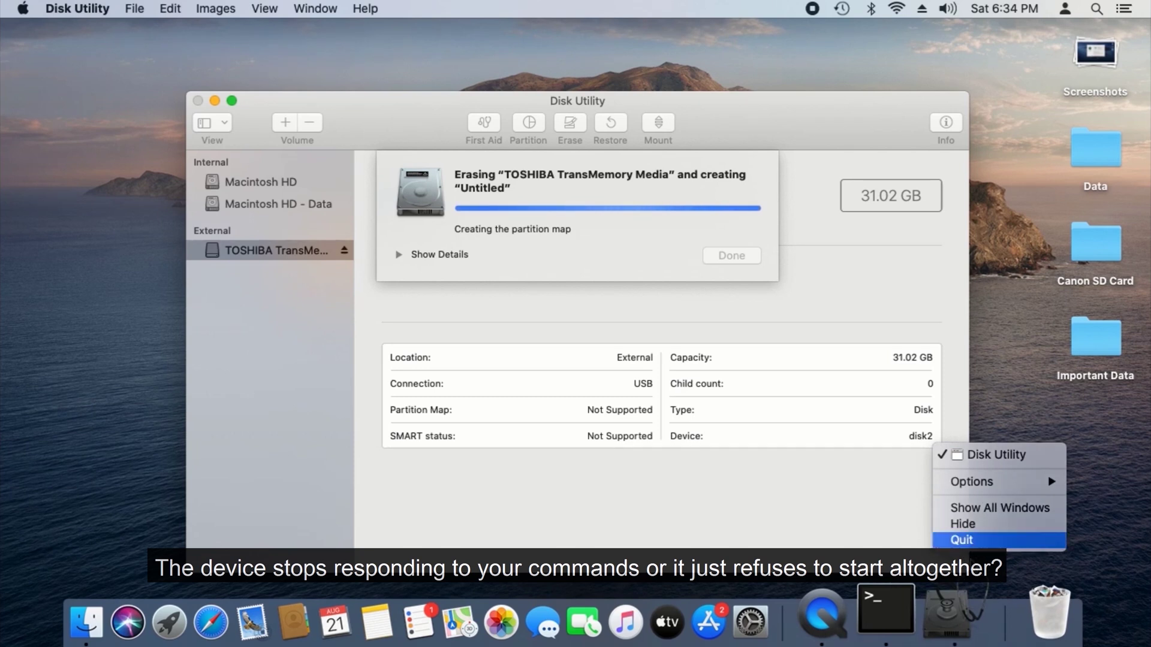
left_click(995, 538)
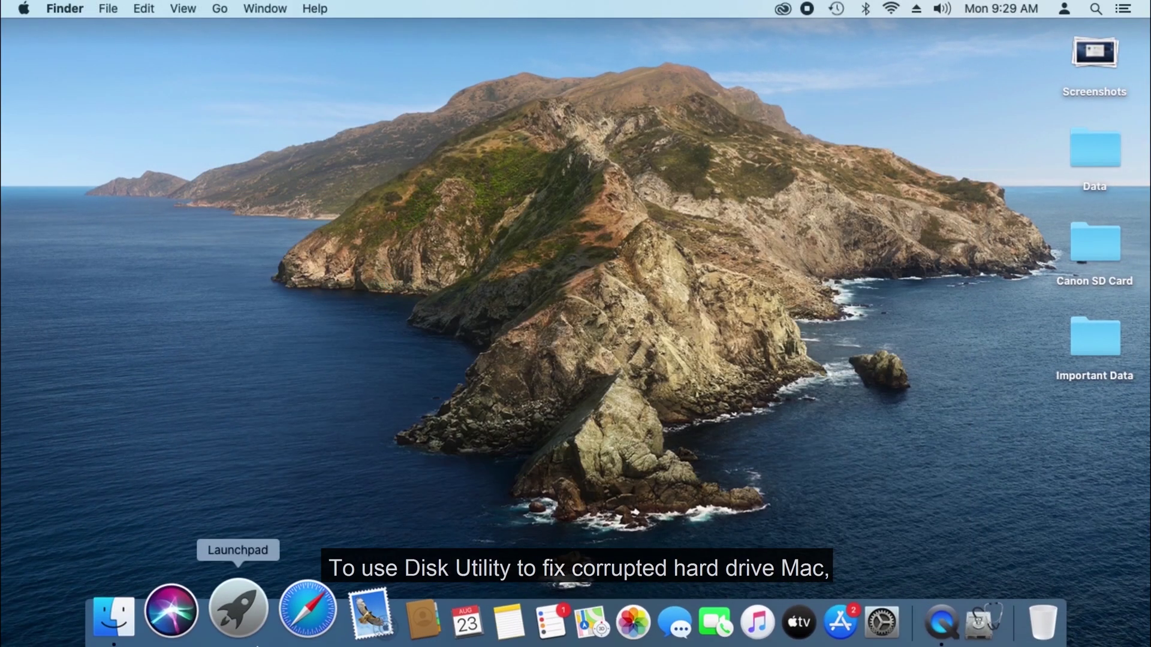
Relaunch Disk Utility from Launchpad > Other, show all devices, and request First Aid on disk0
left_click(238, 610)
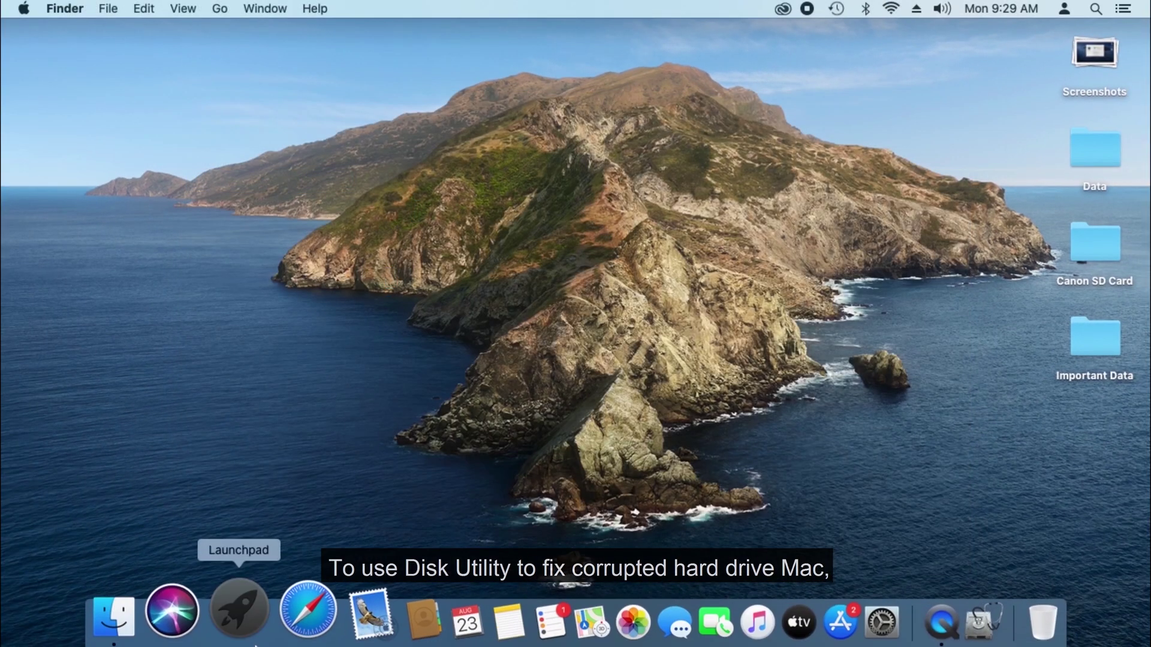
left_click(998, 276)
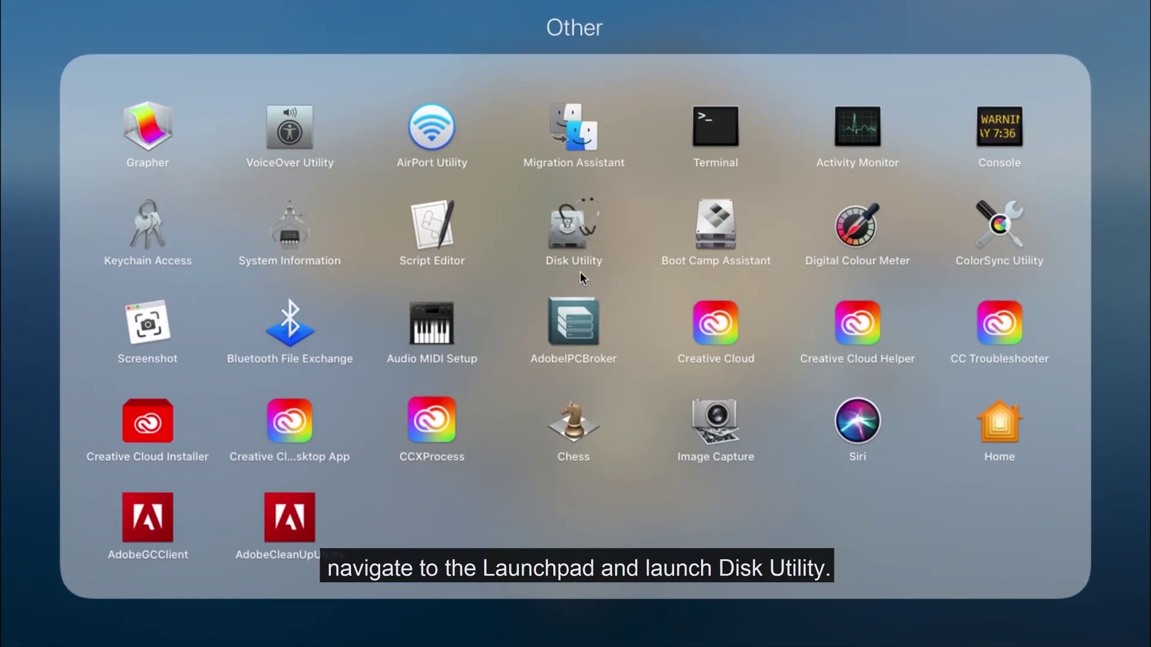
left_click(573, 230)
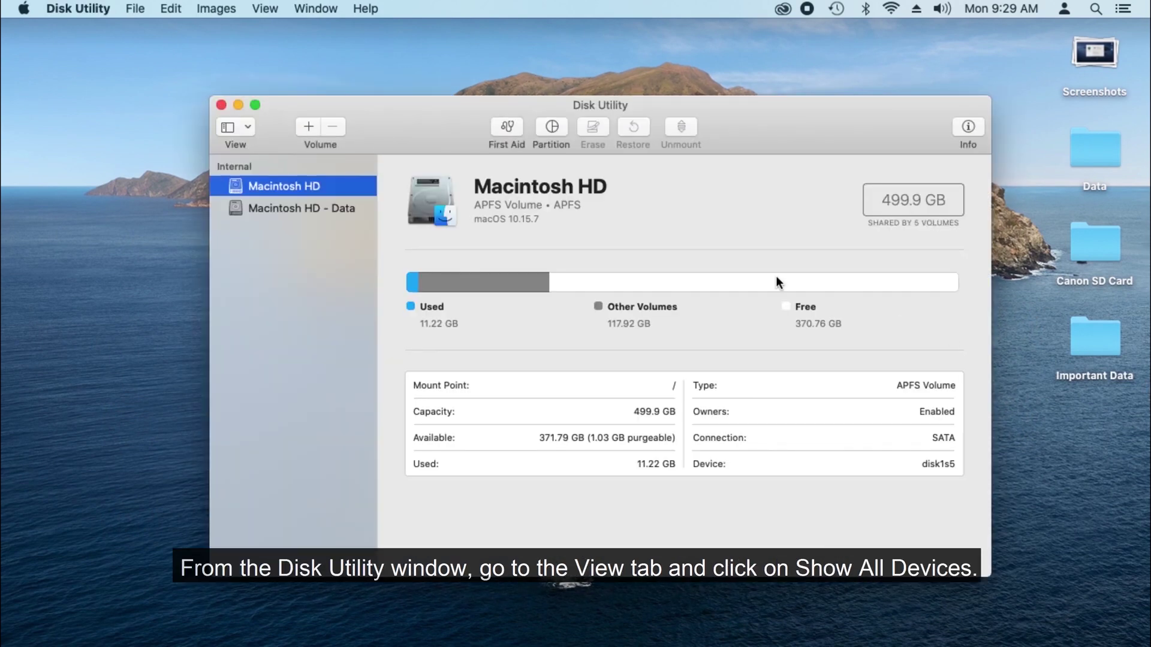
left_click(243, 127)
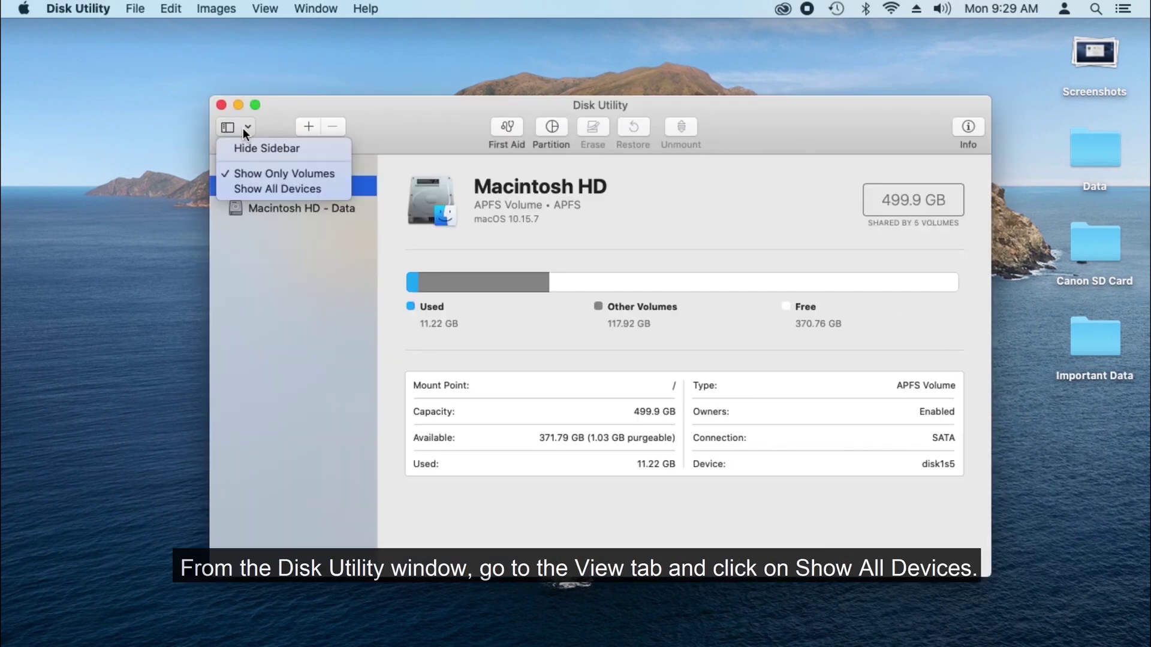
left_click(260, 187)
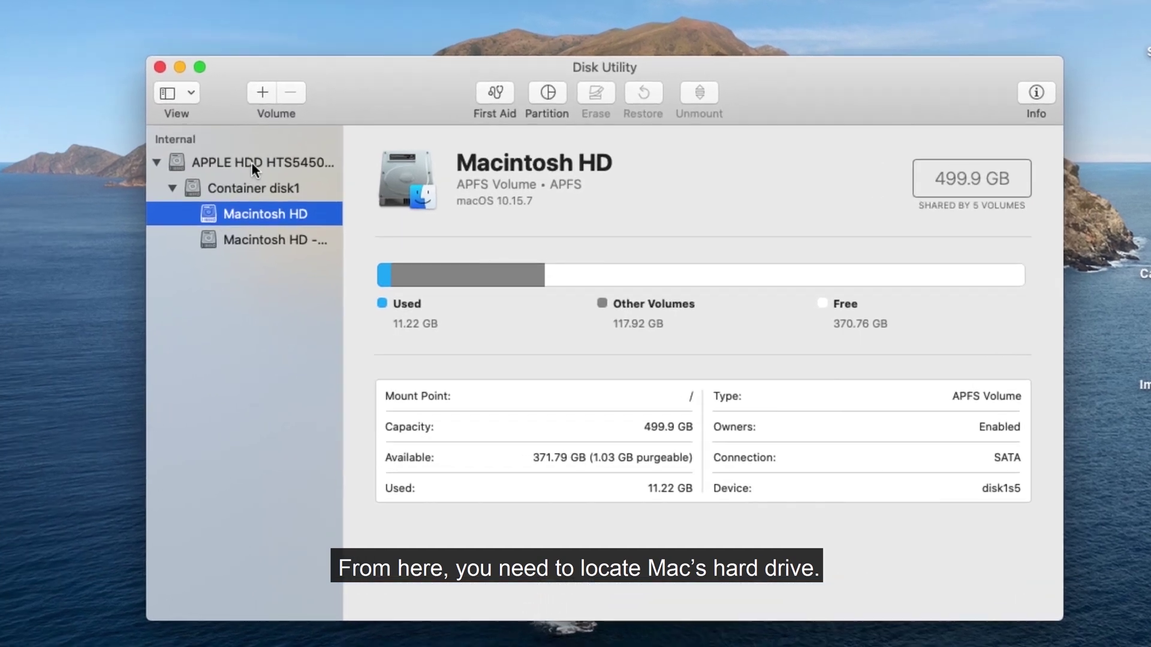
left_click(299, 185)
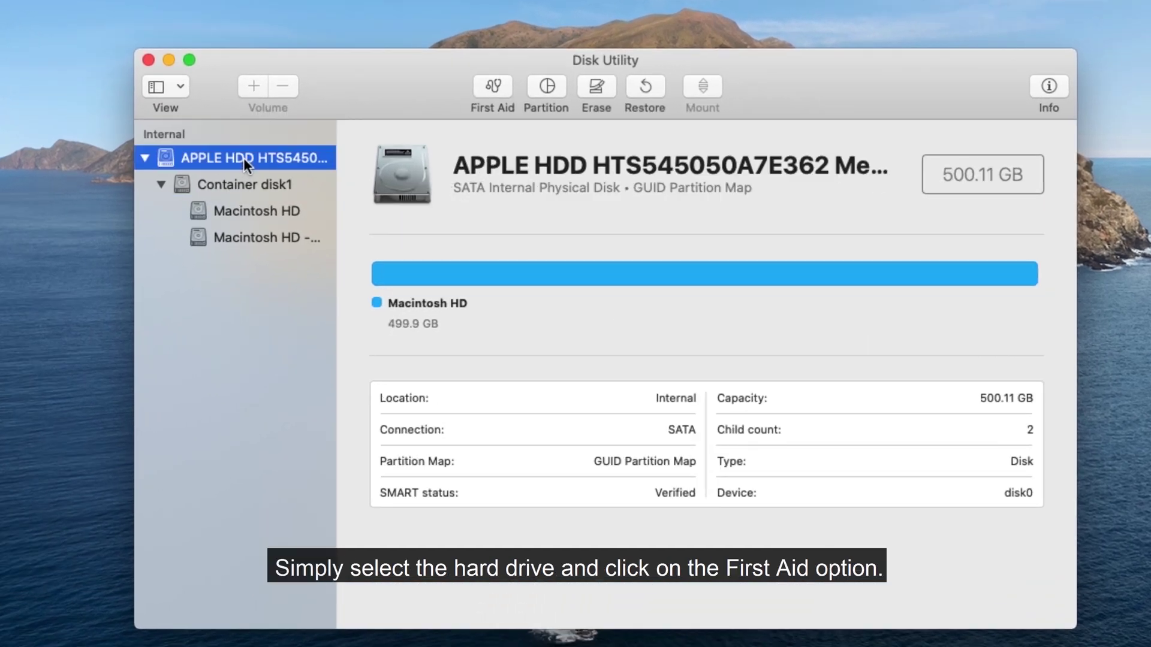
left_click(494, 87)
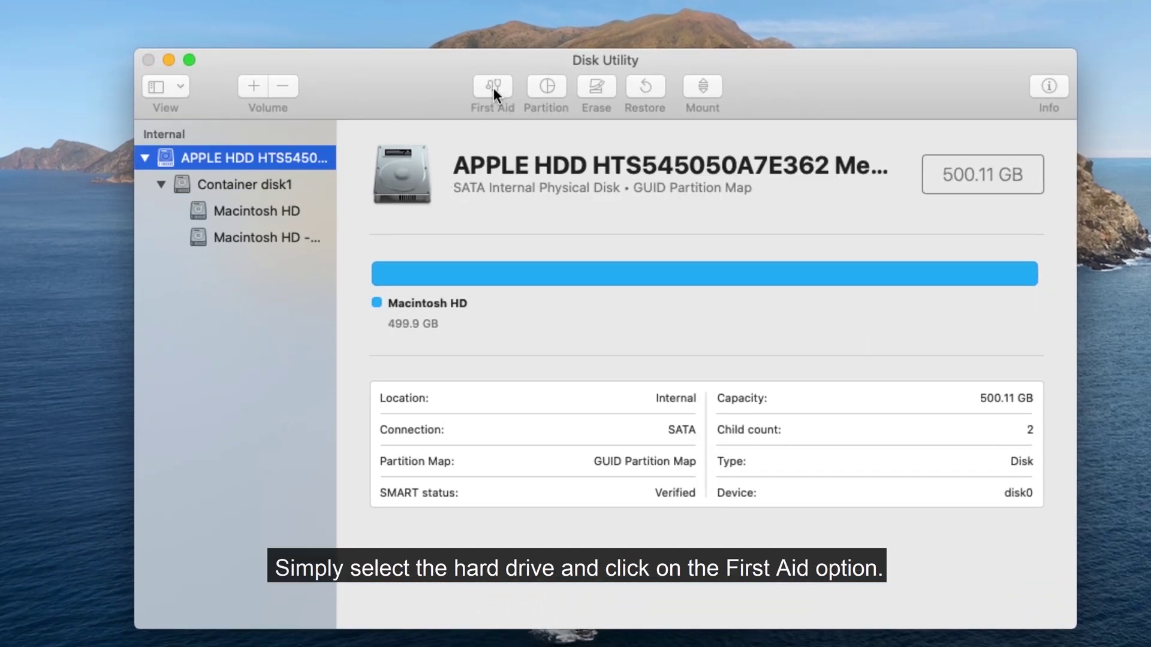
Run First Aid on the APPLE HDD disk and dismiss the successful report
left_click(777, 225)
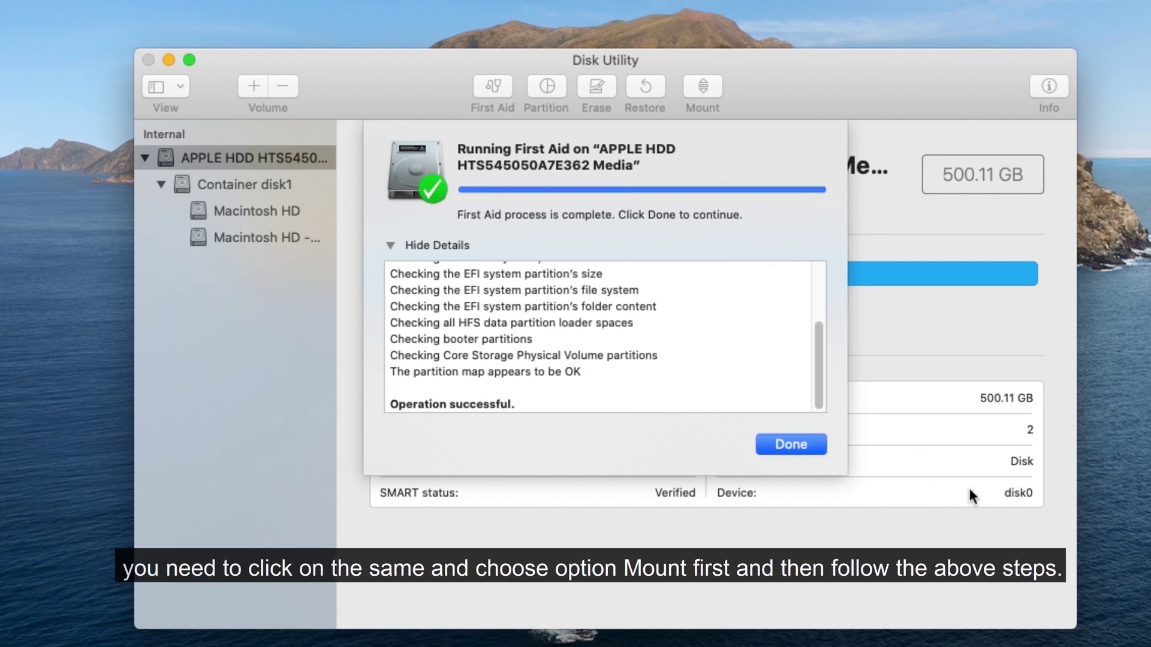
left_click(787, 449)
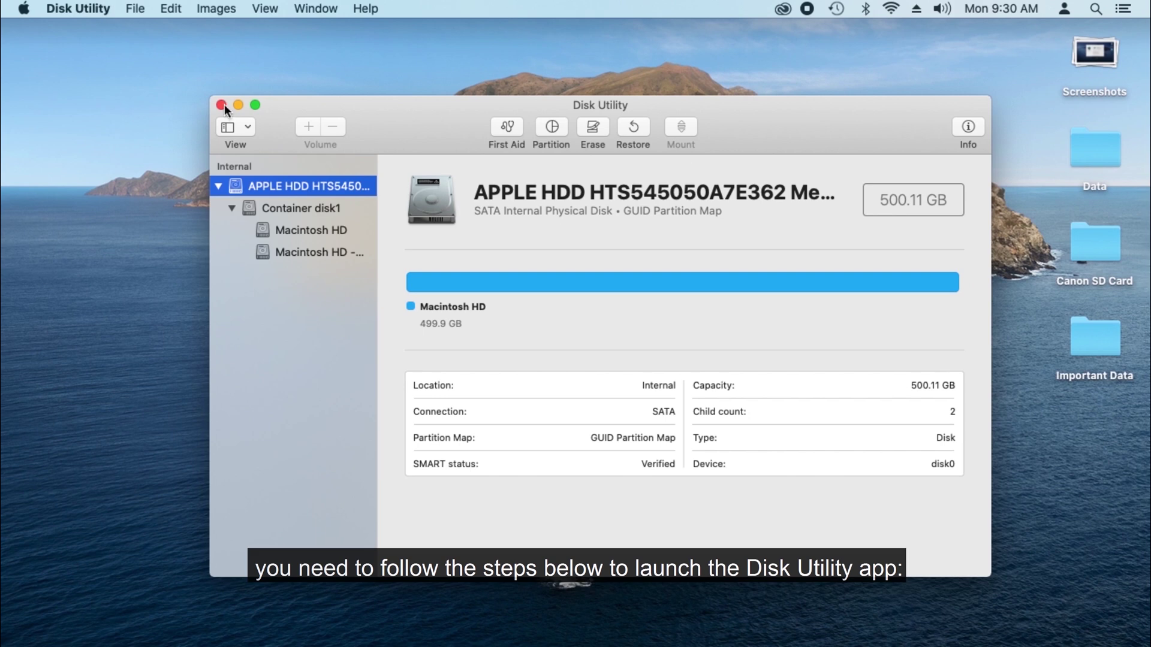
Quit Disk Utility, then open Disk Utility in macOS Recovery with all devices shown
left_click(221, 105)
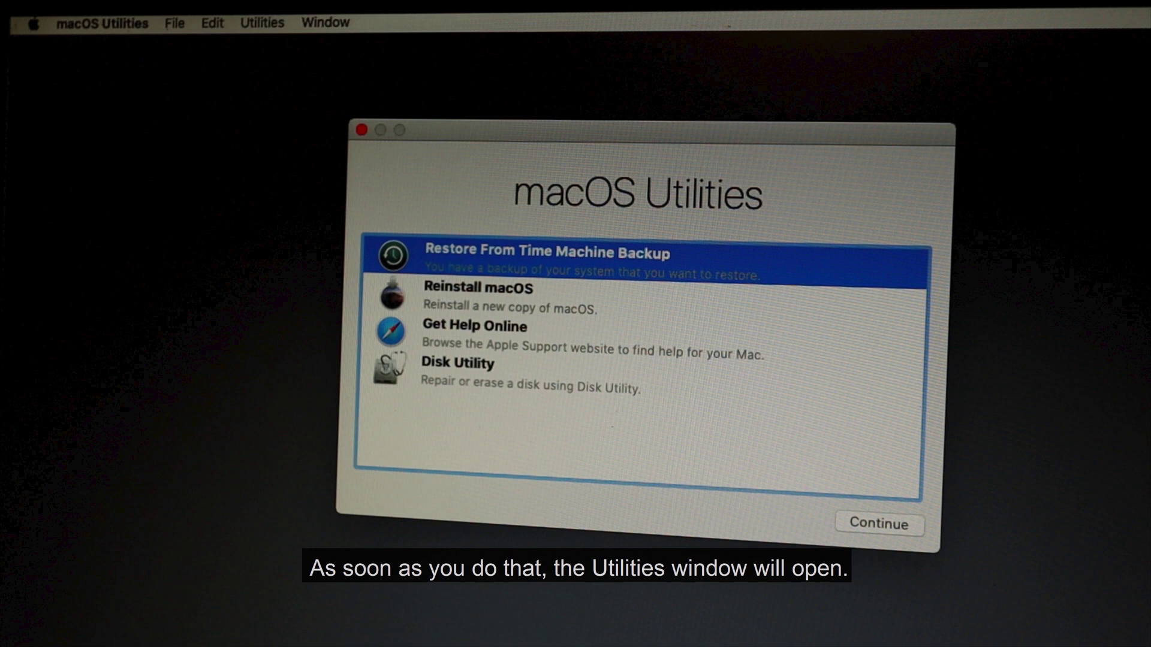
left_click(606, 386)
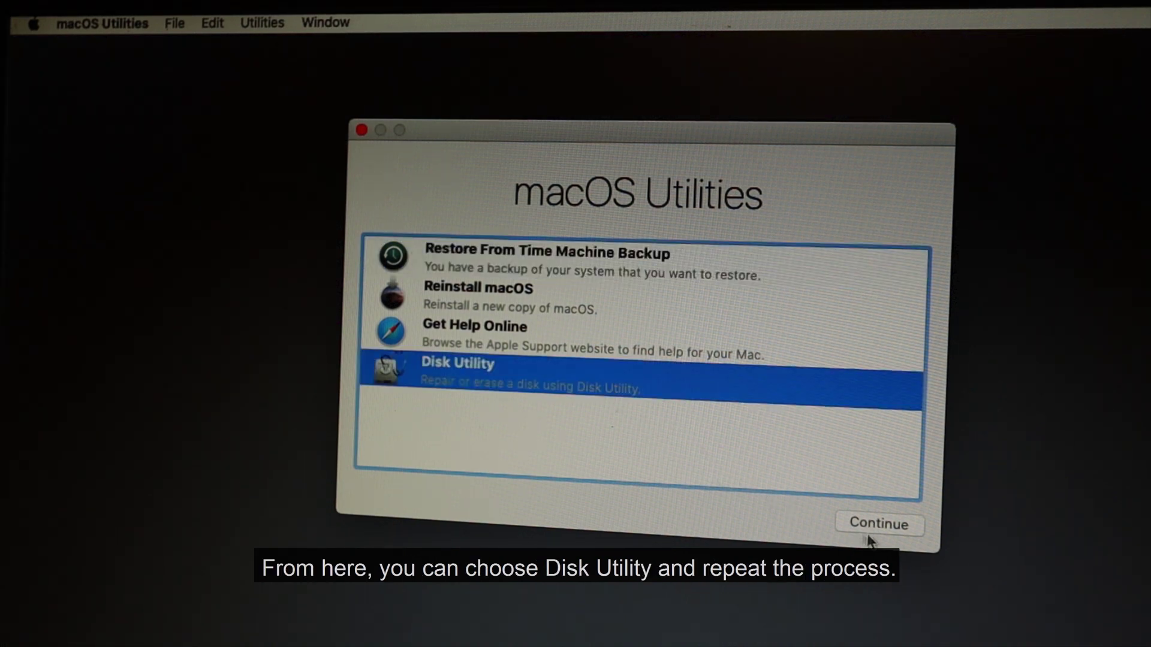
left_click(875, 527)
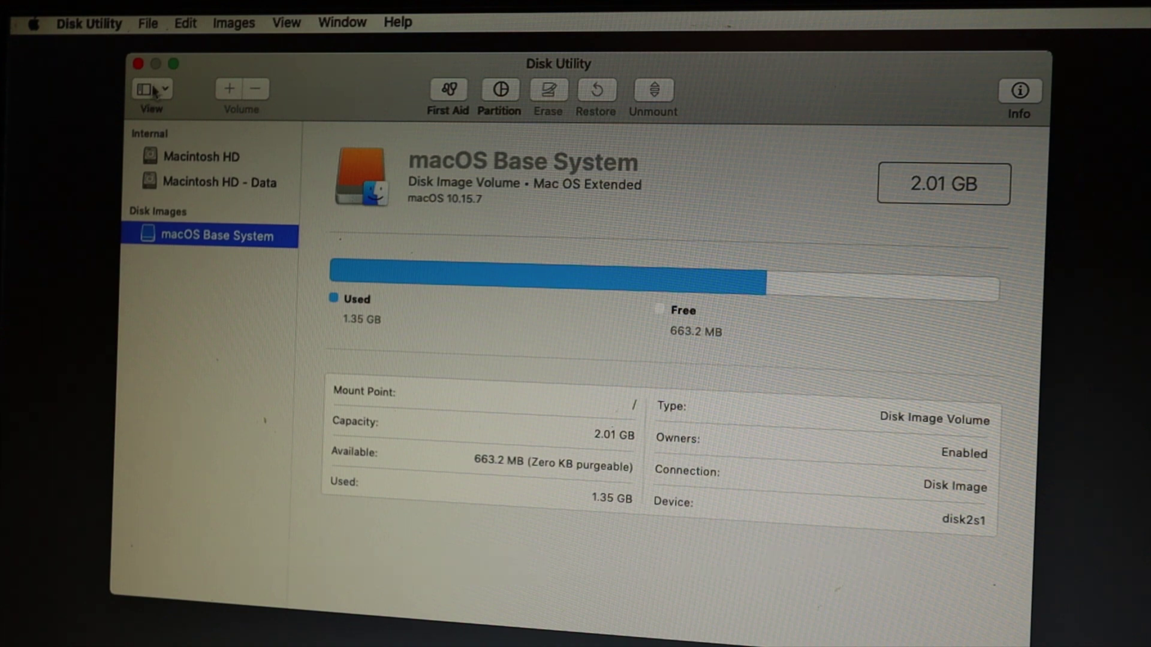
left_click(151, 89)
left_click(197, 160)
Run First Aid on internal disk disk0, review the log, and dismiss the report
left_click(449, 90)
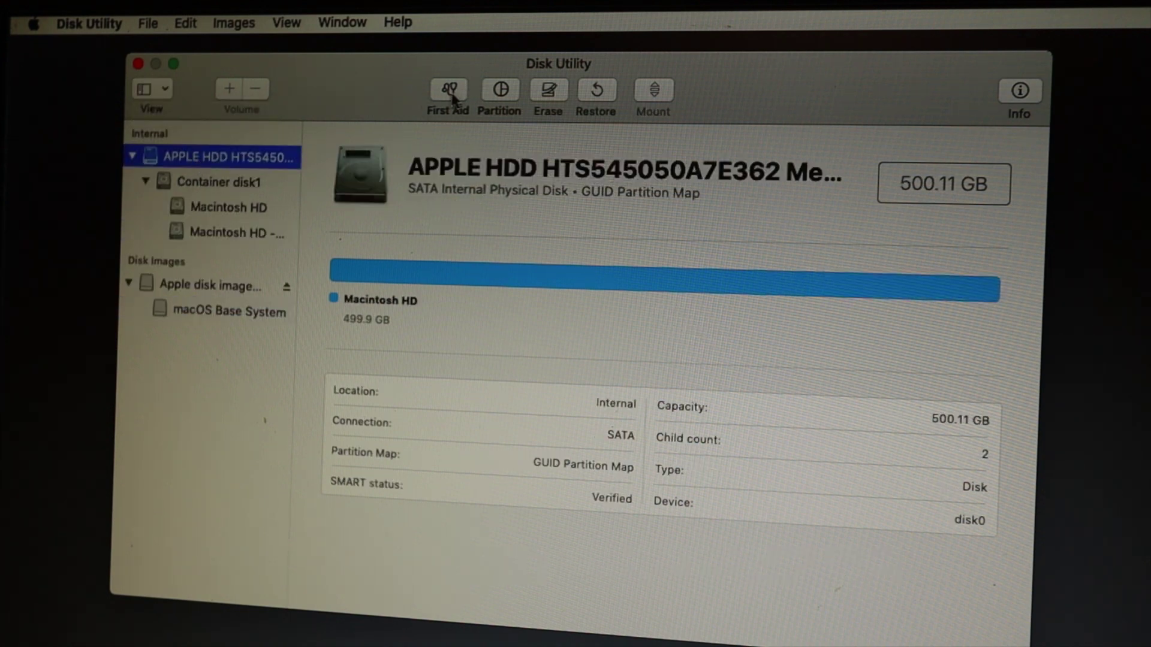
left_click(706, 230)
left_click(410, 246)
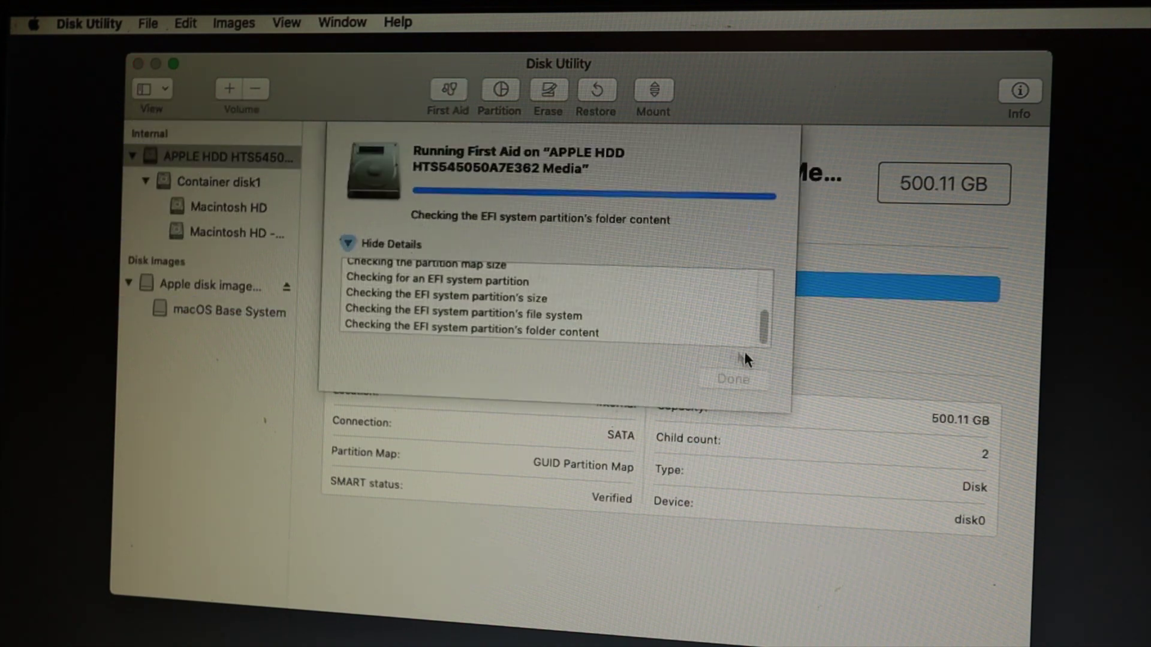
left_click(730, 455)
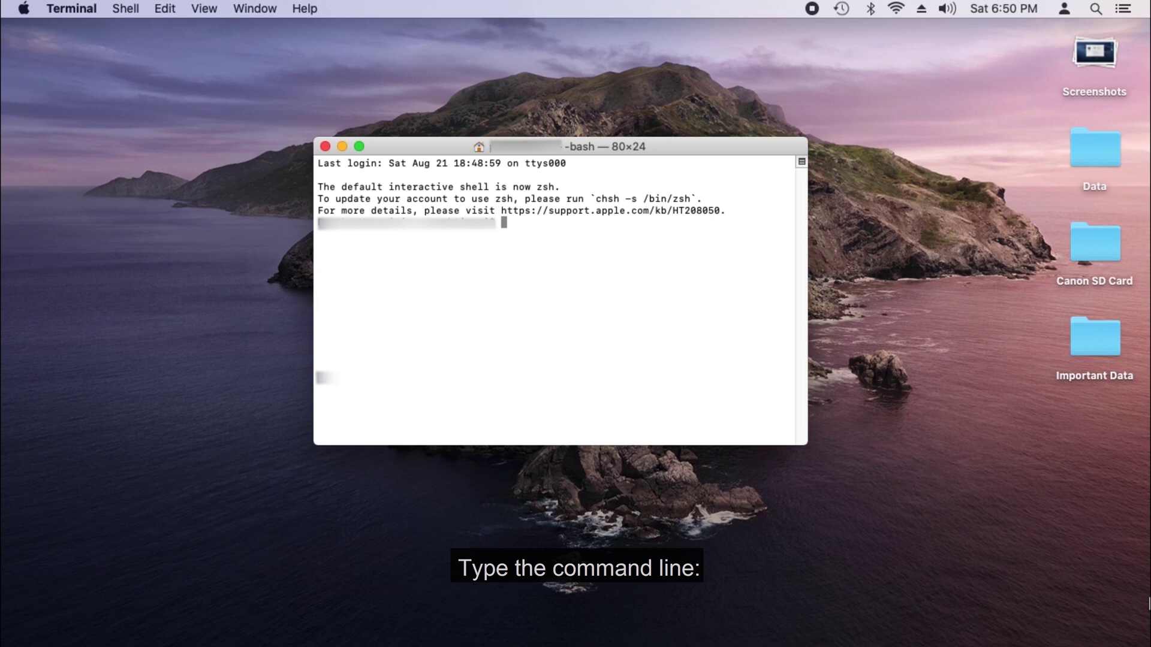
Run 'diskutil repairVolume disk2' in Terminal, then minimize the Terminal window
type("disk")
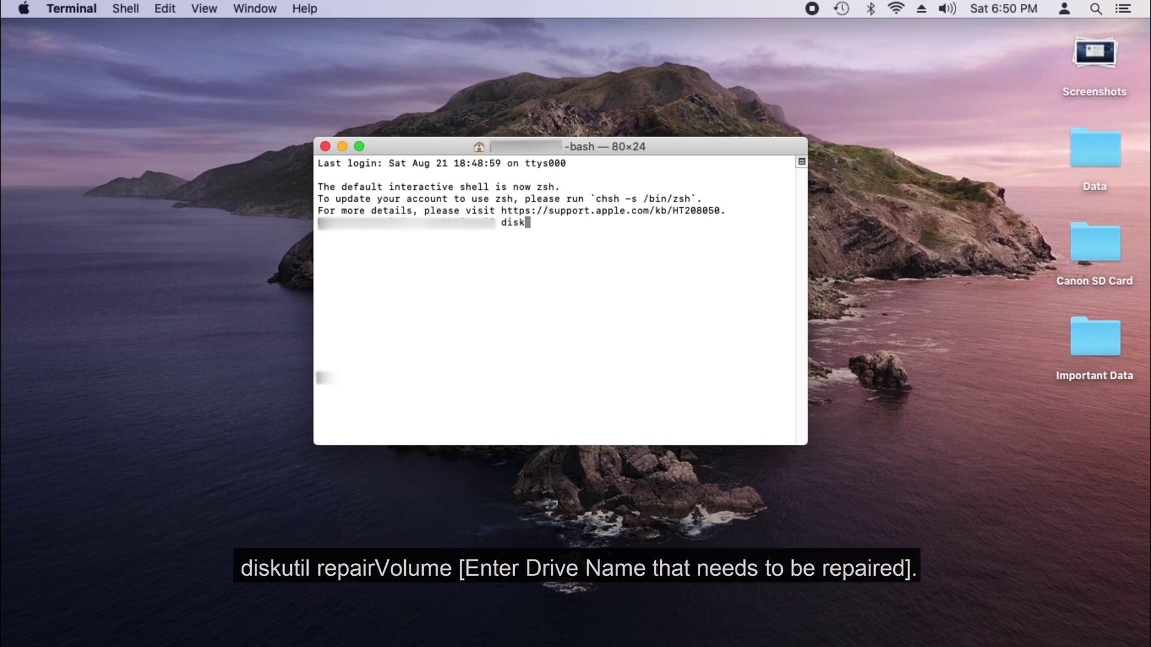
type("util repairVolume disk2")
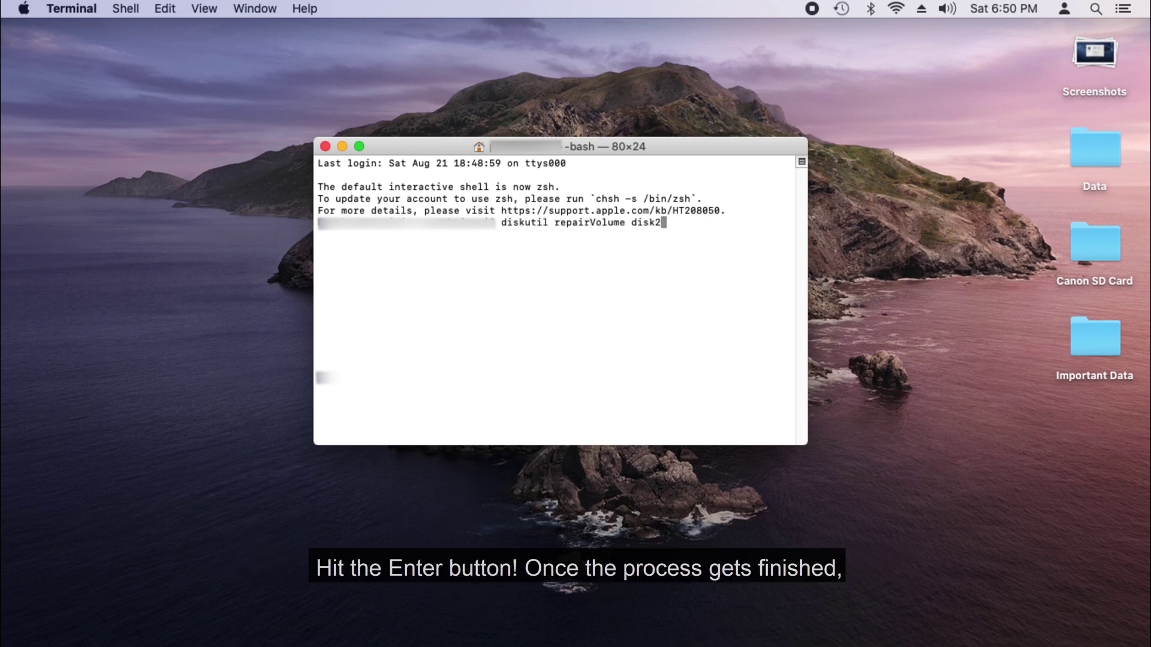
key("Return")
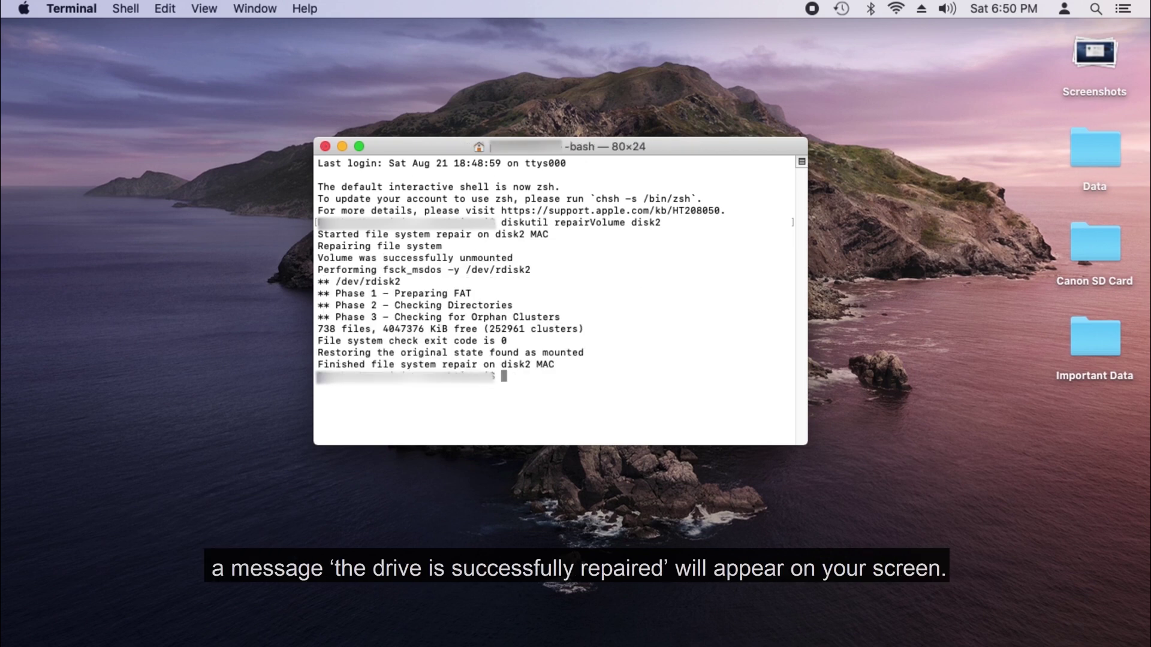
left_click(342, 147)
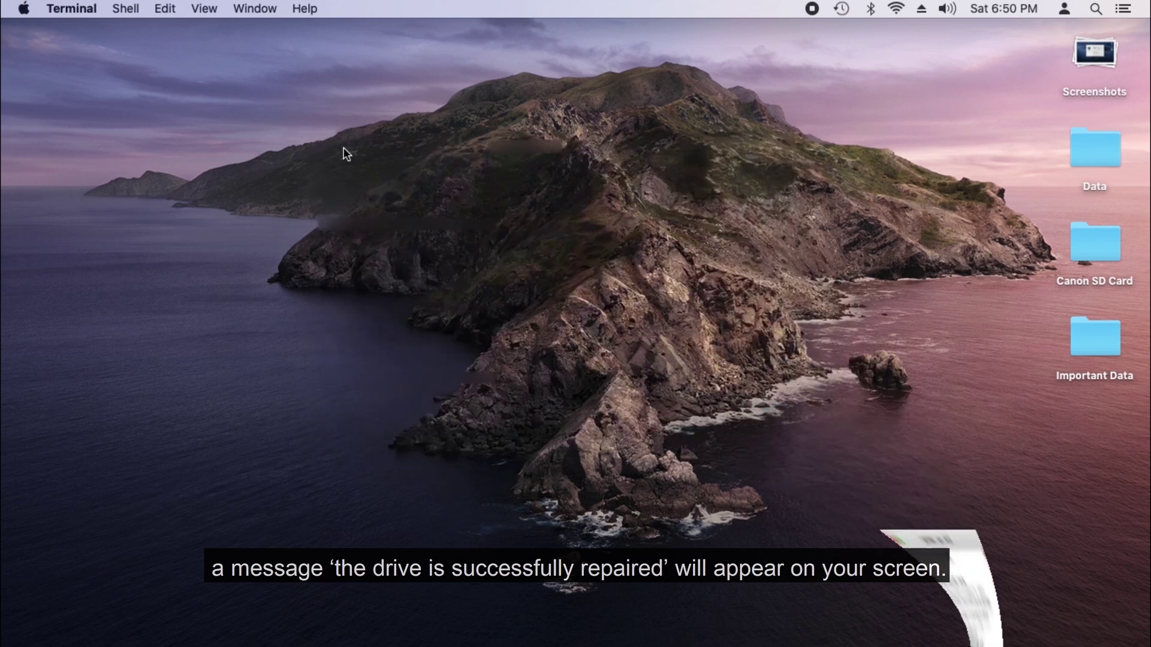
Restart into macOS Recovery, open Terminal from Utilities, and type 'fsck -fy'
left_click(24, 8)
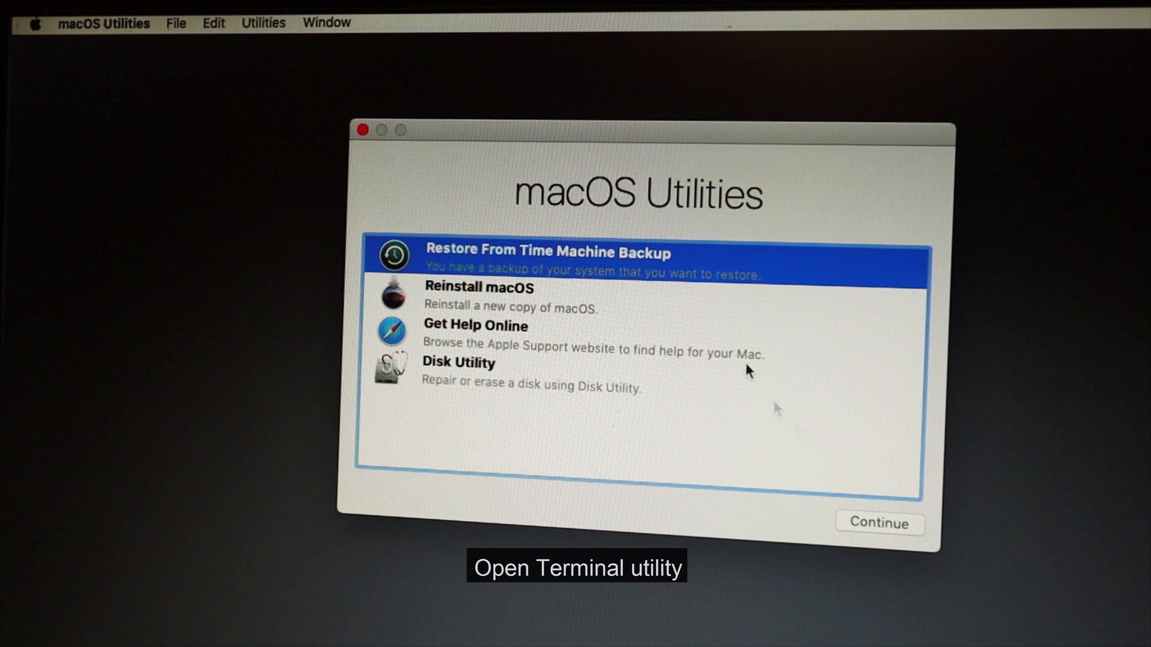
left_click(264, 23)
left_click(360, 122)
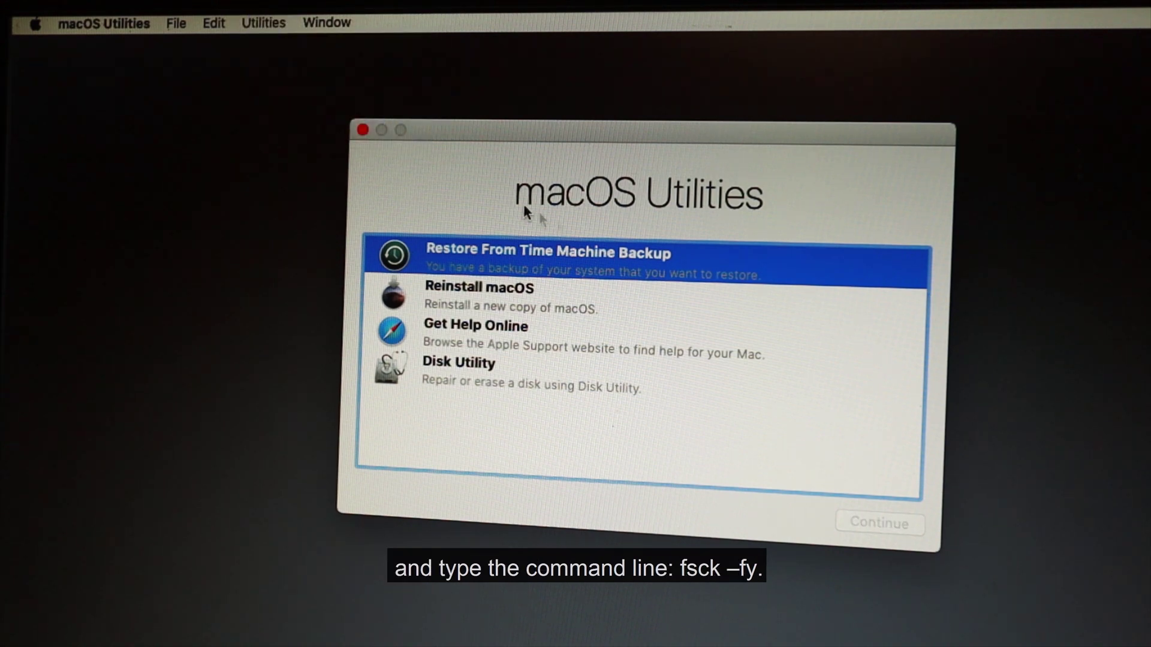
type("fsck -")
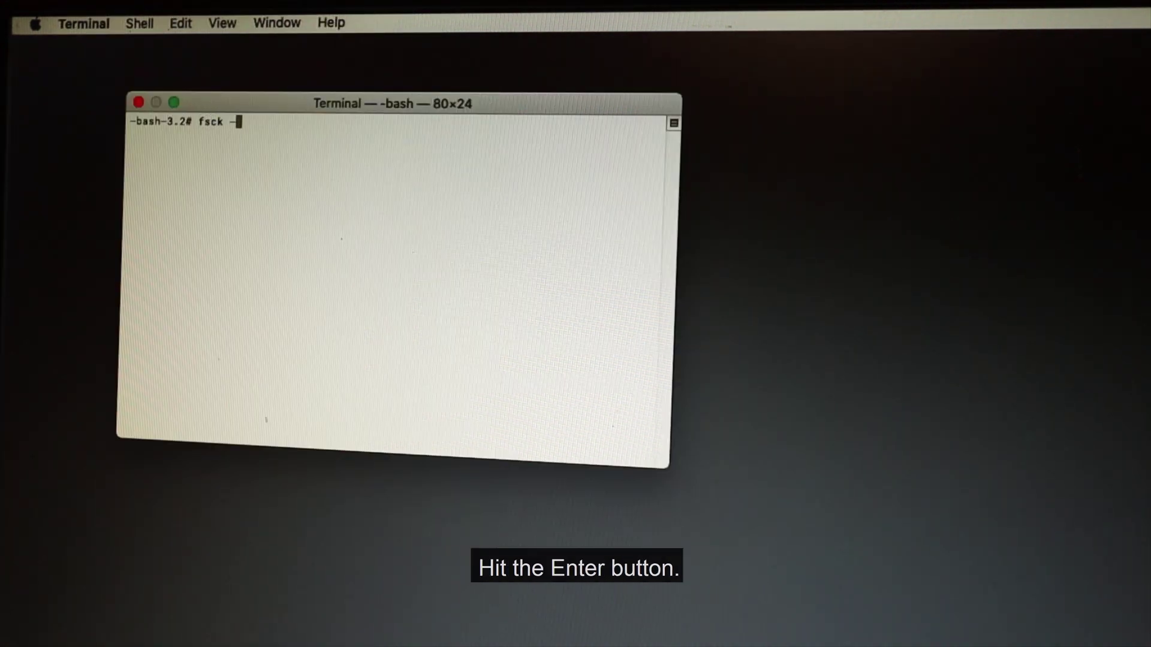
type("fy")
Run 'fsck -fy' and '/sbin/fsck -fy' to check the volume, then quit Terminal
key("Return")
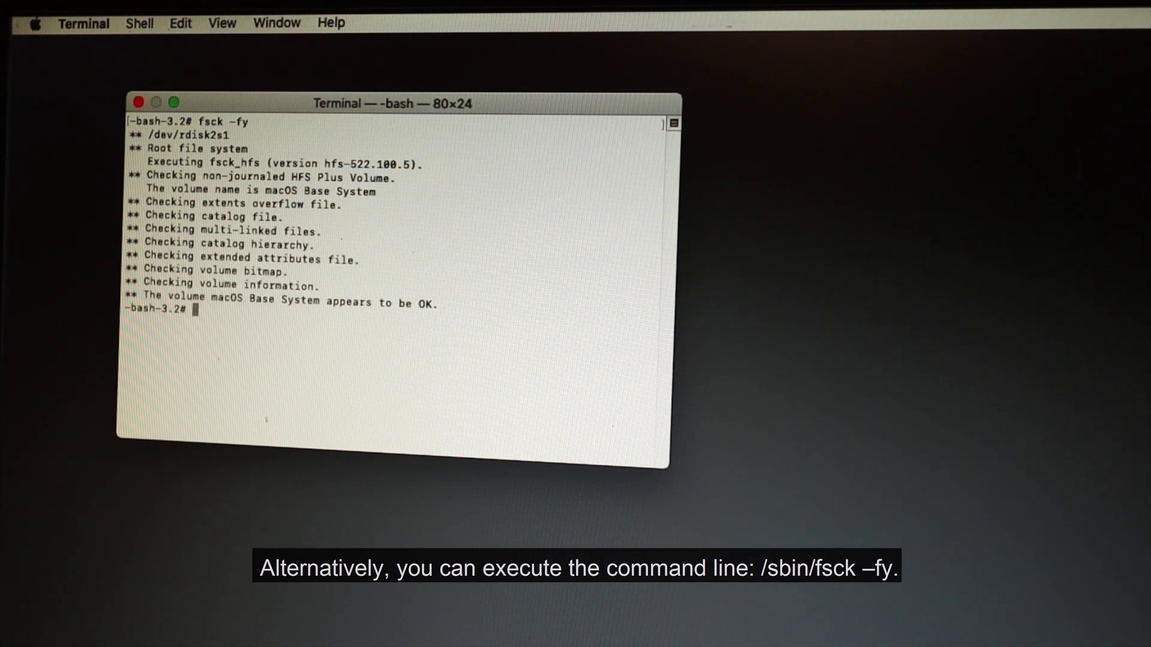
type("/sbin/fsck")
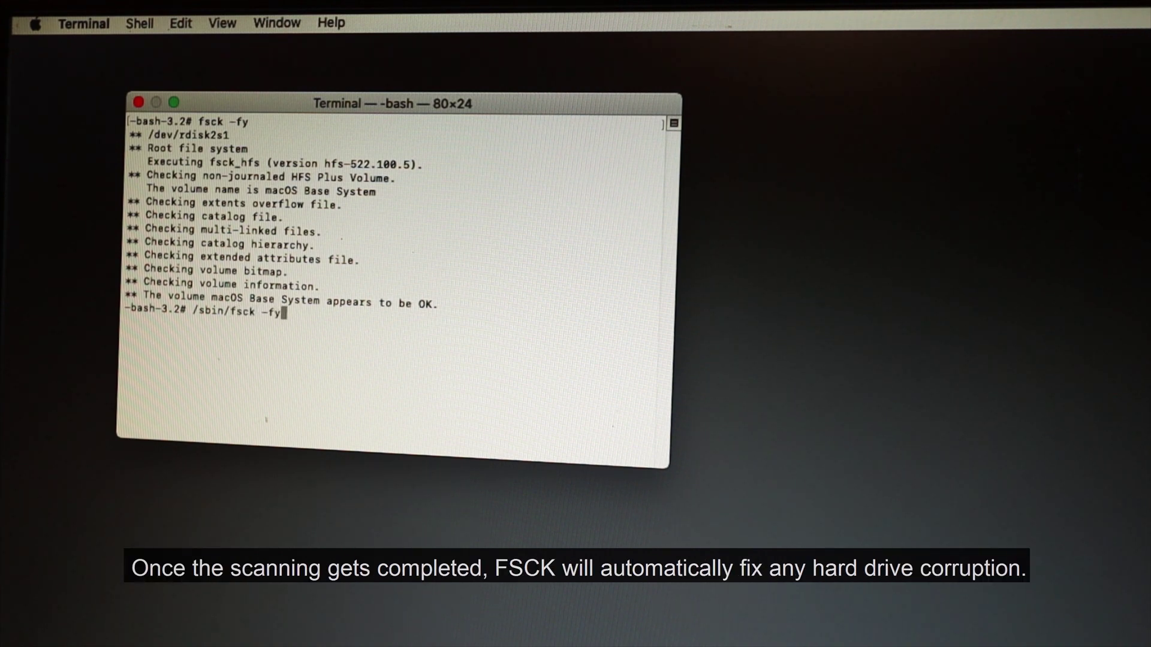
type(" -fy")
key("Return")
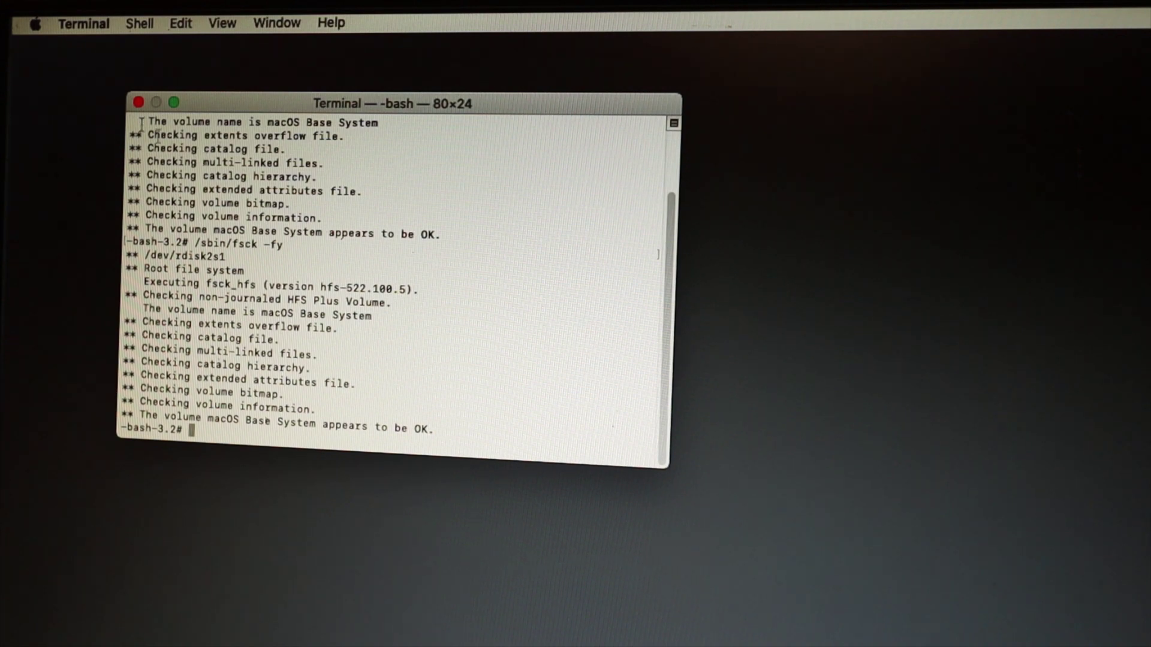
left_click(91, 26)
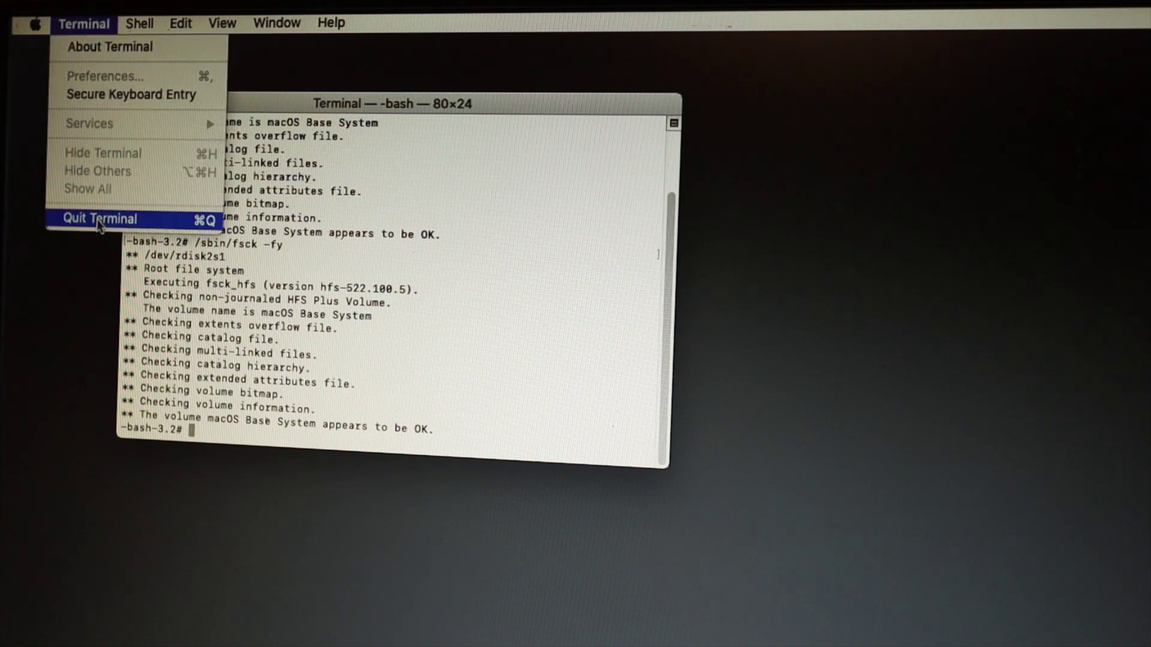
left_click(102, 218)
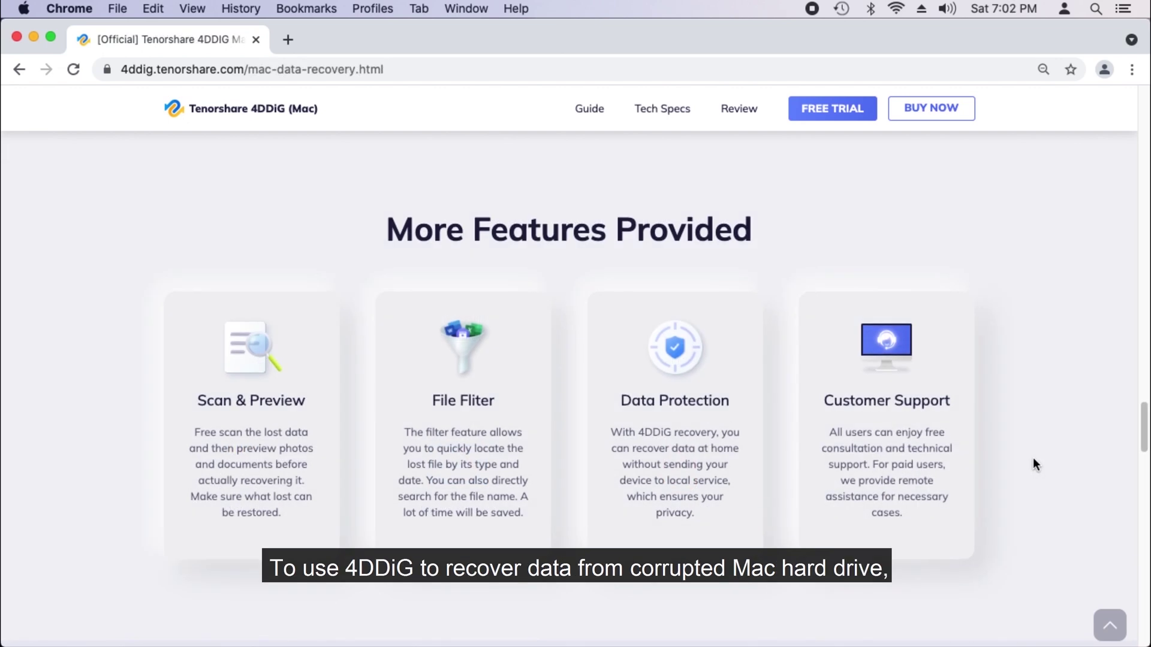
Download the 4ddig-for-mac.dmg installer from the 4DDiG Mac page and minimize Chrome
scroll(1033, 459, "down", 6)
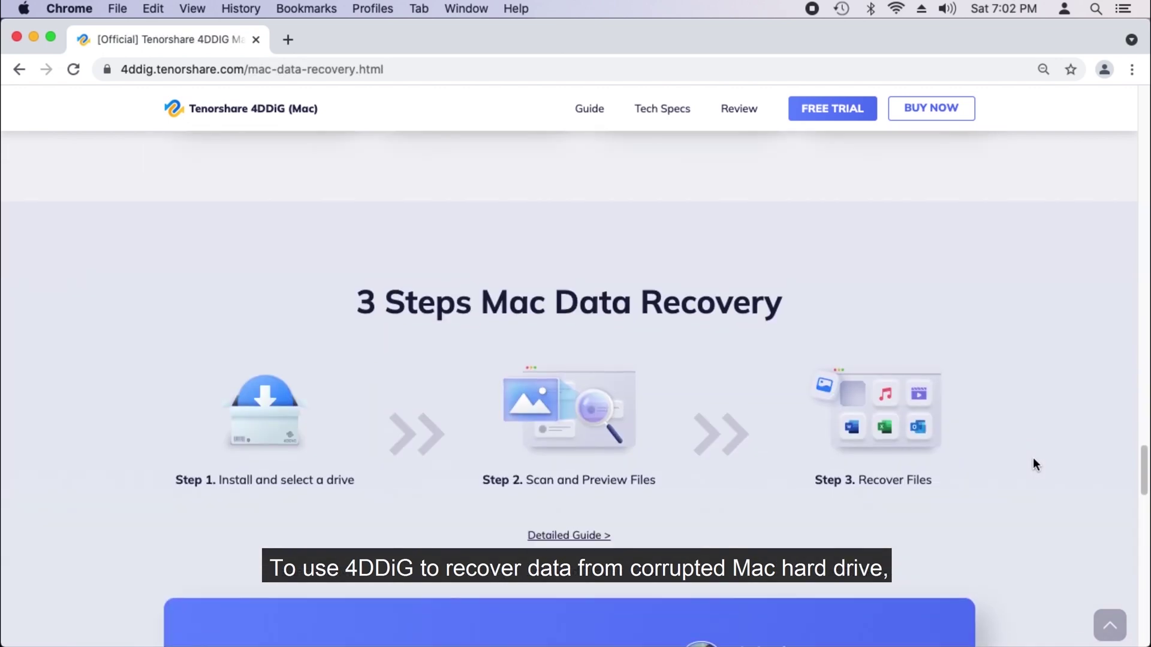
scroll(1034, 458, "down", 7)
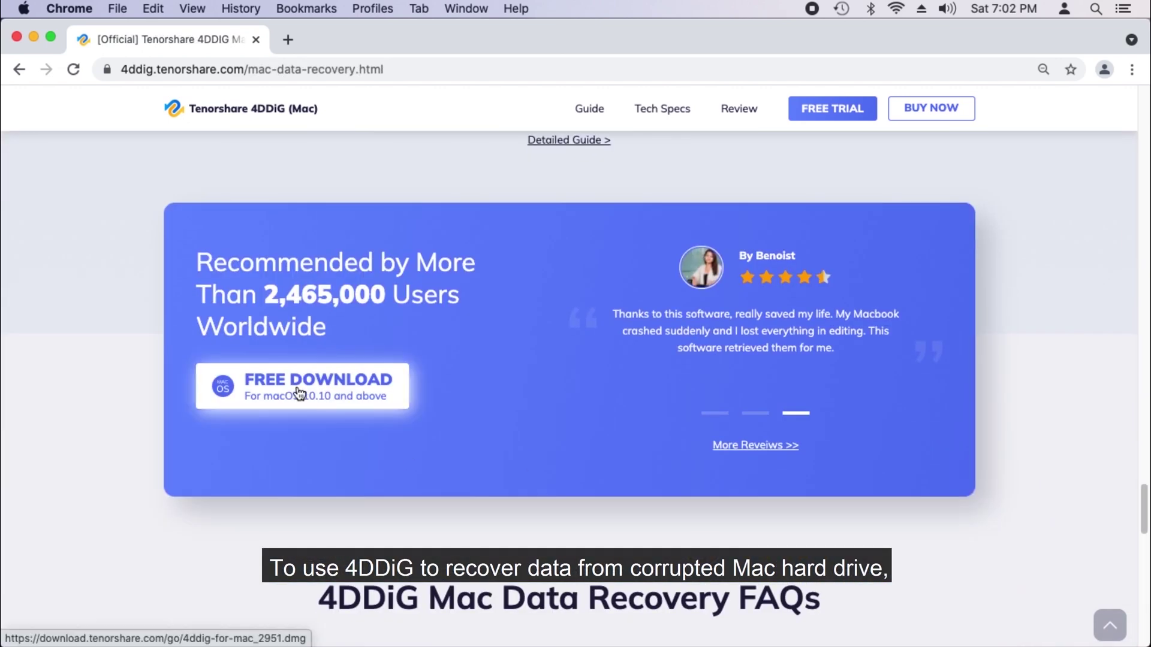
left_click(300, 394)
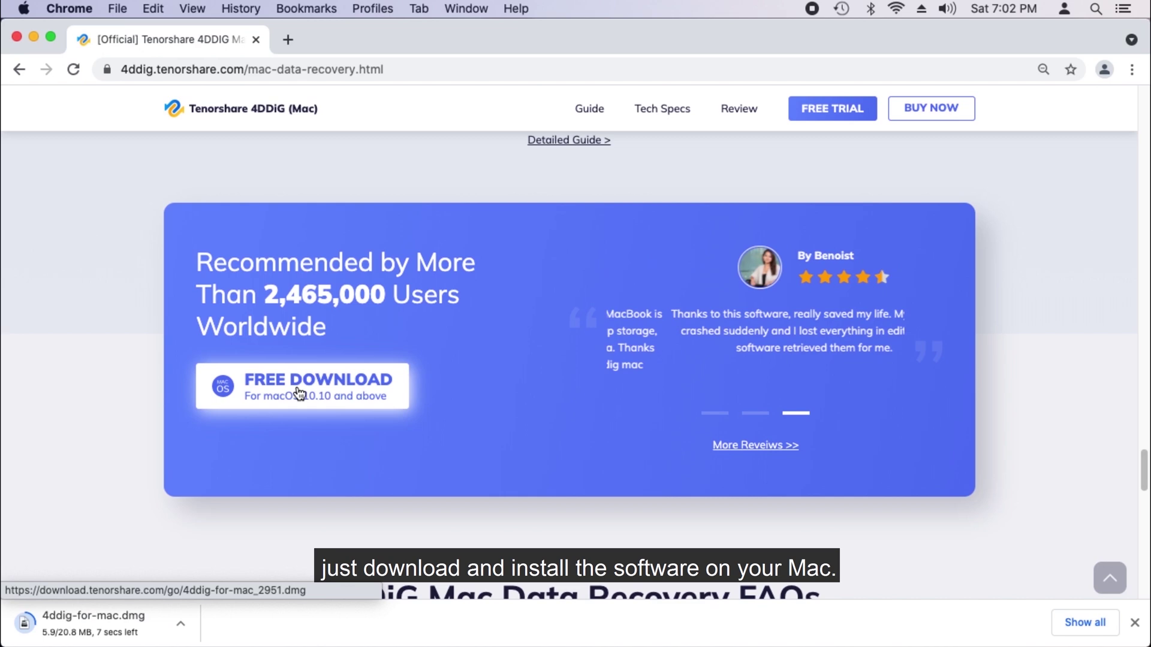
left_click(33, 37)
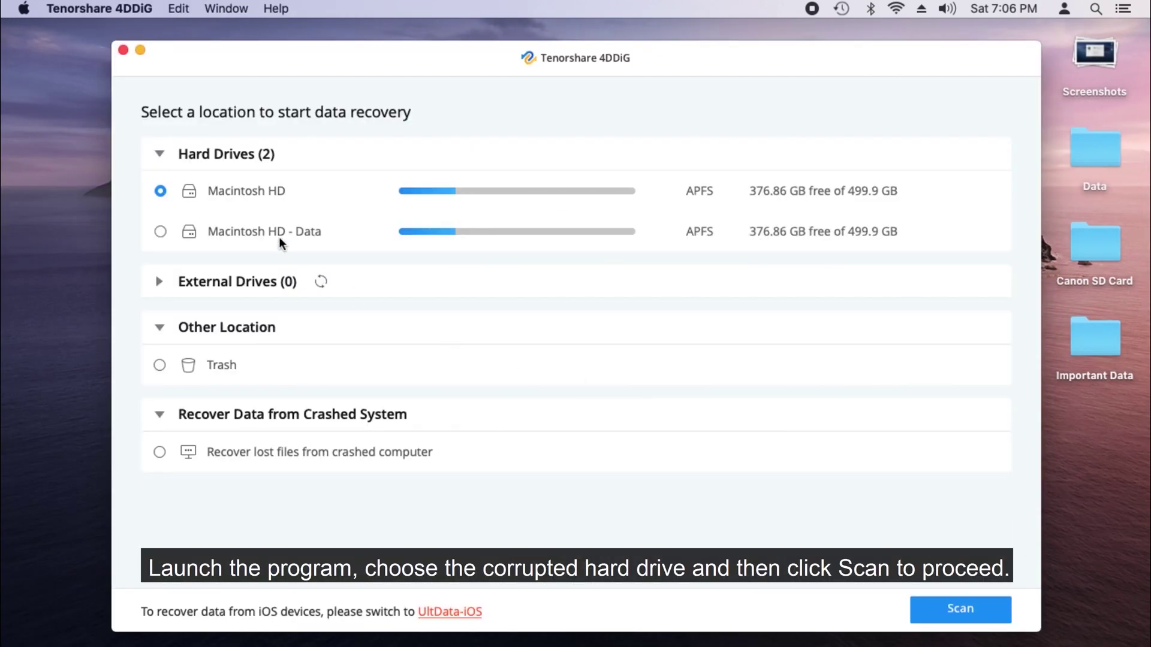
Scan Macintosh HD - Data in 4DDiG and mark three jpg photos for recovery
left_click(280, 238)
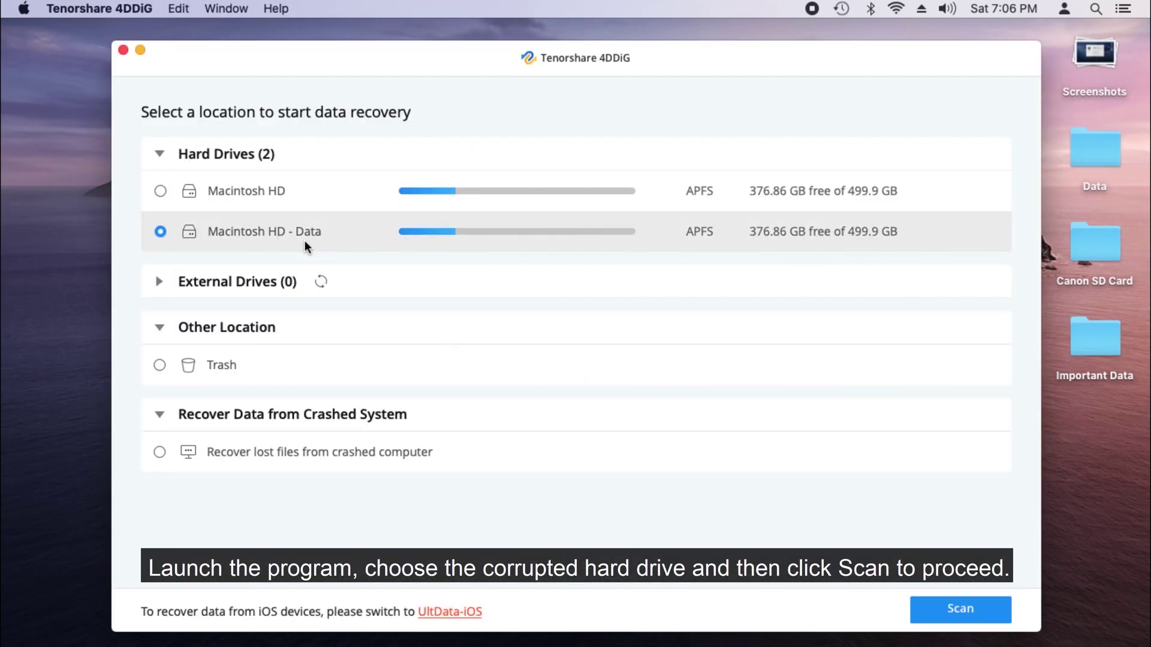
left_click(944, 609)
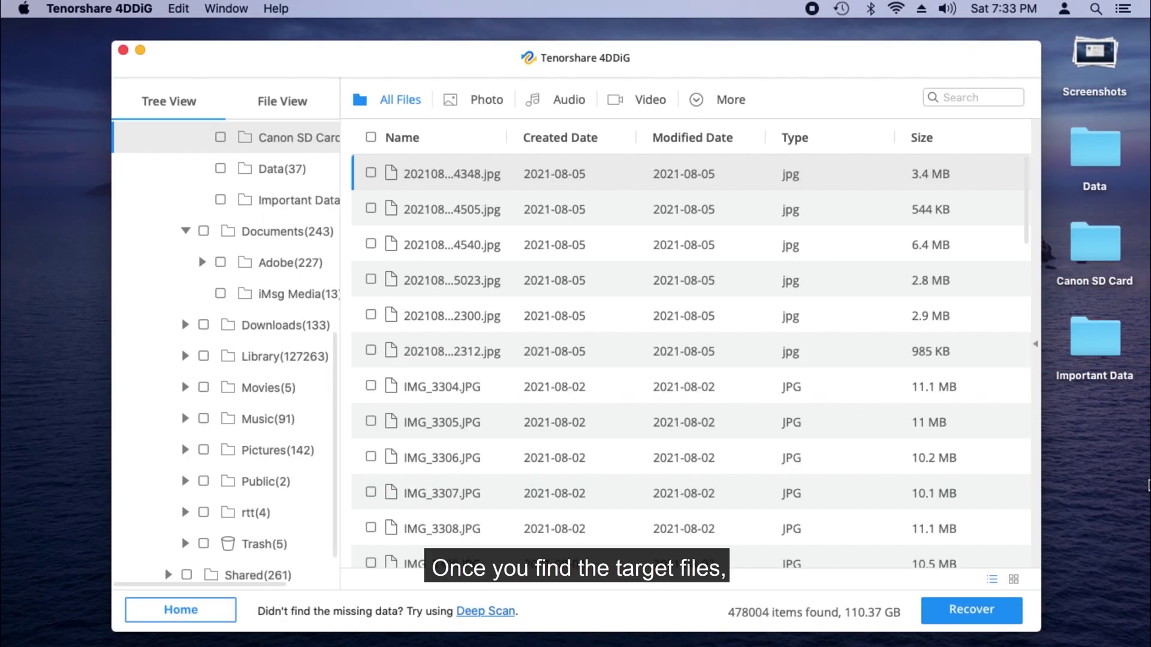
left_click(371, 173)
left_click(371, 209)
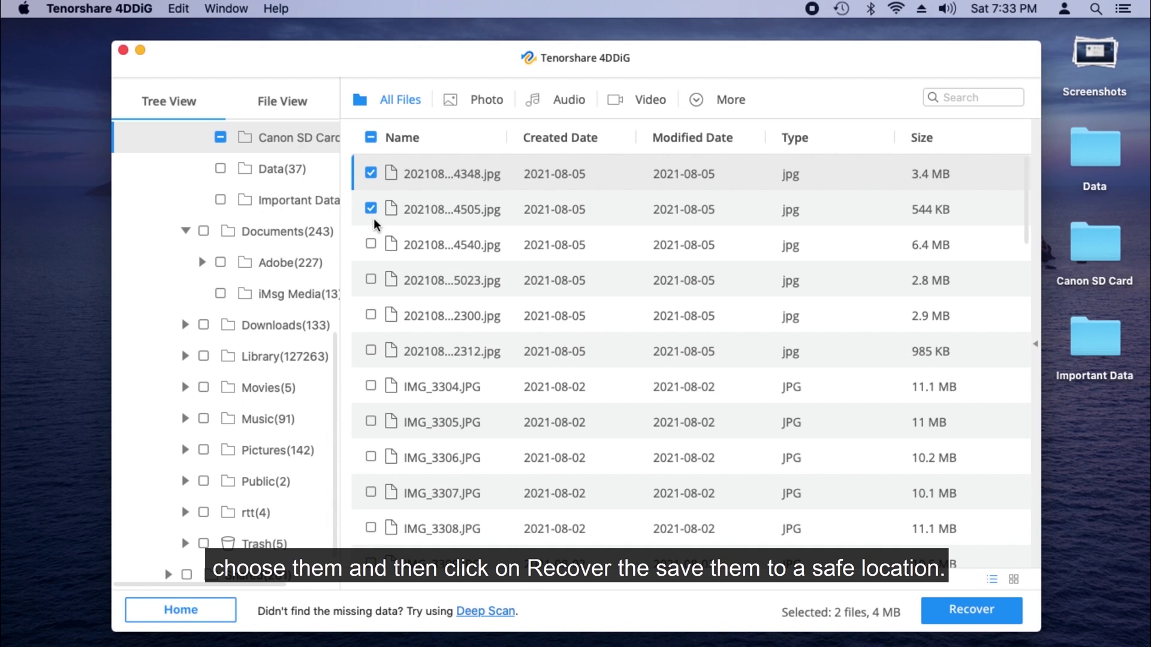
left_click(370, 244)
Recover the three photos to the Desktop and open the Canon SD Card folder
left_click(963, 602)
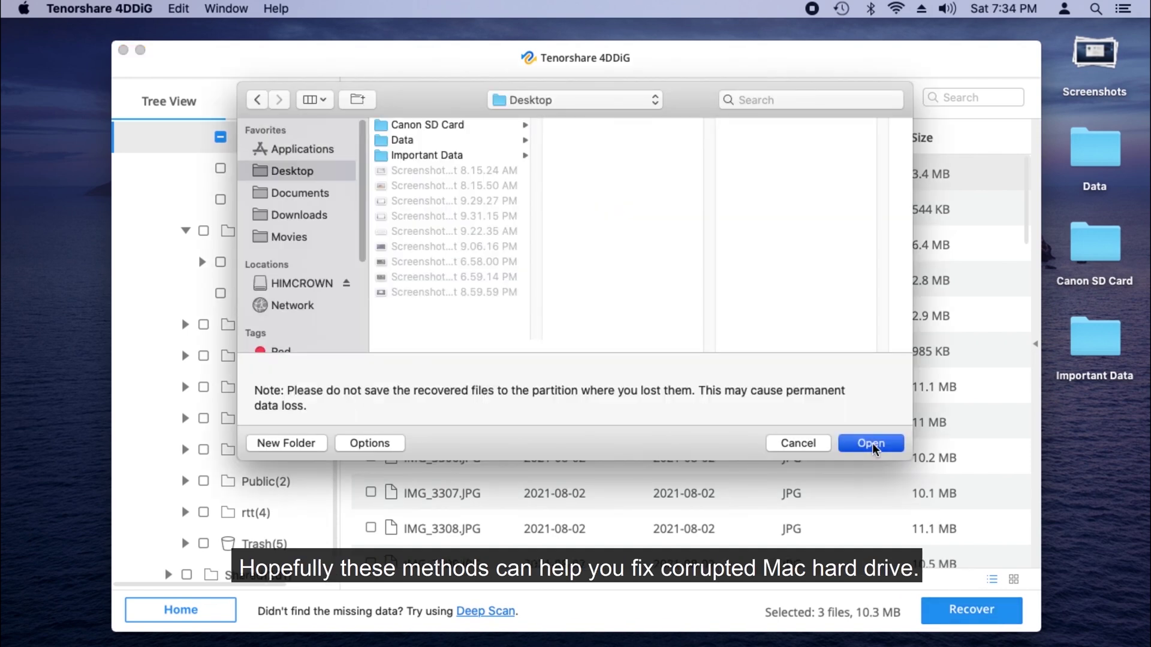
left_click(871, 443)
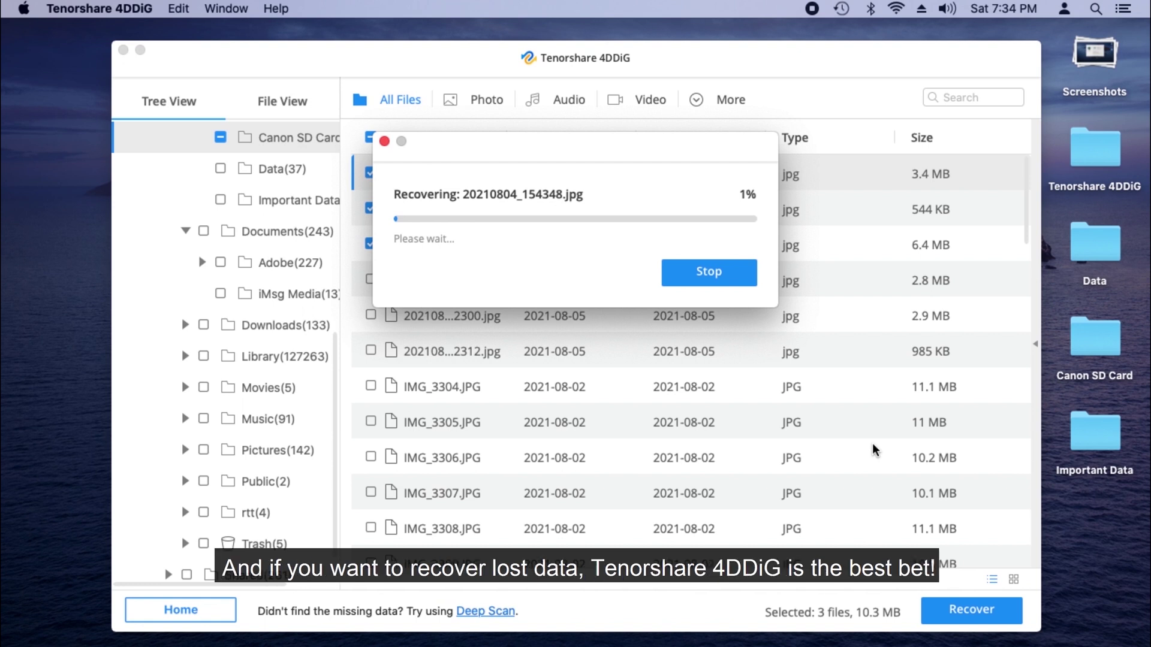
left_click(708, 271)
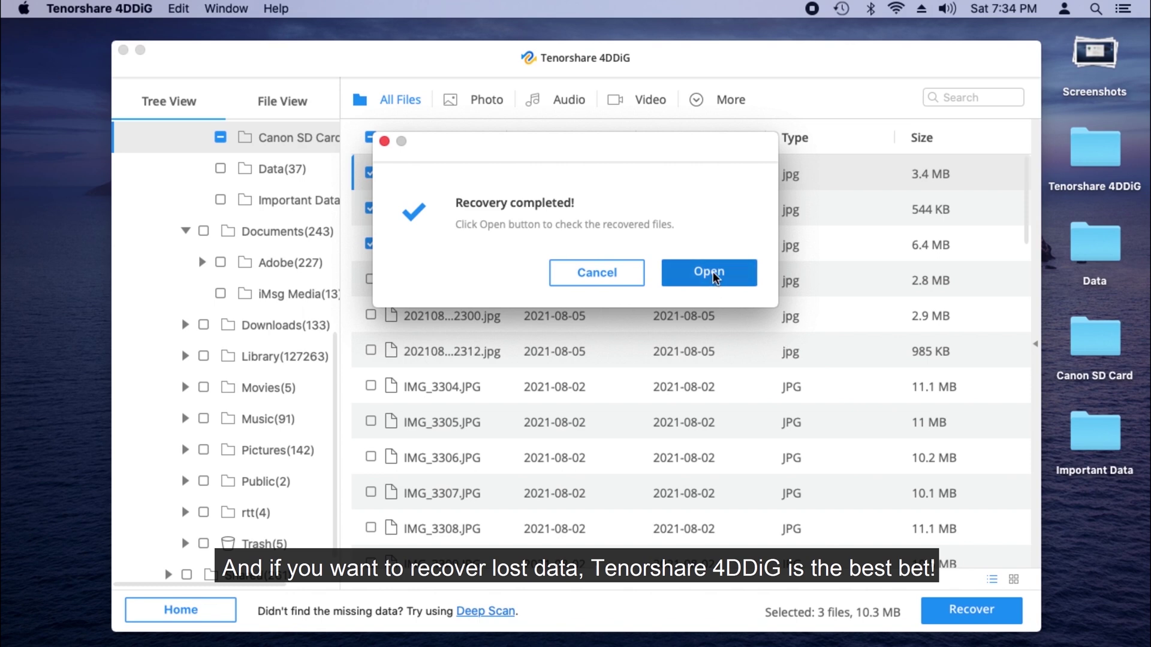
left_click_drag(744, 293, 384, 144)
left_click(713, 312)
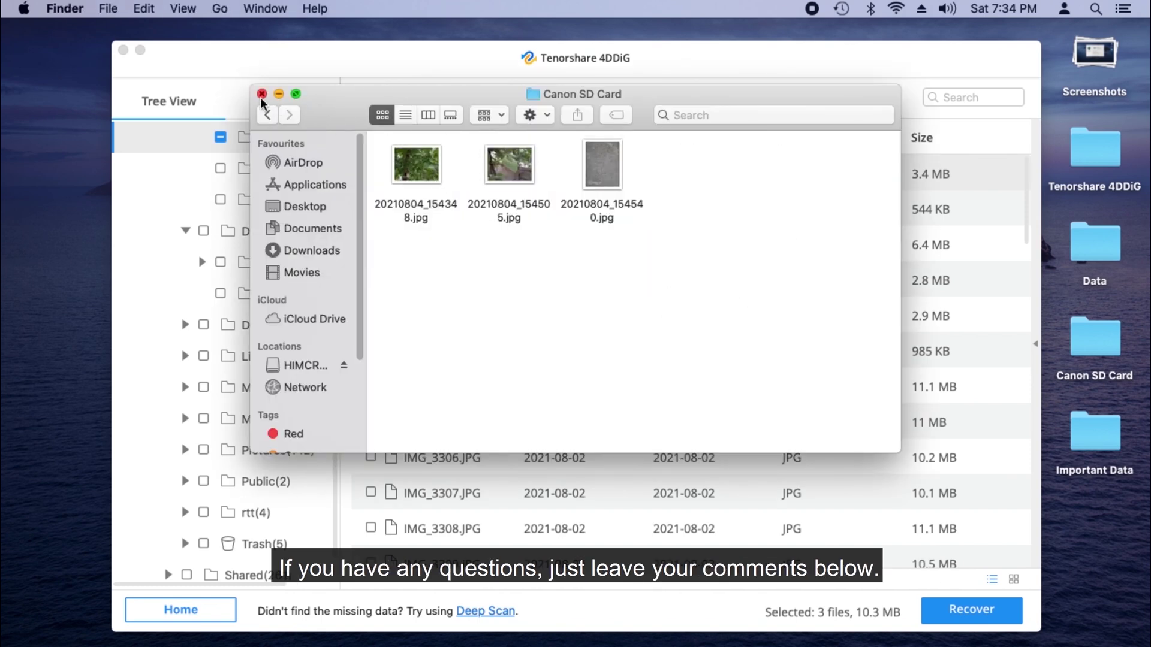